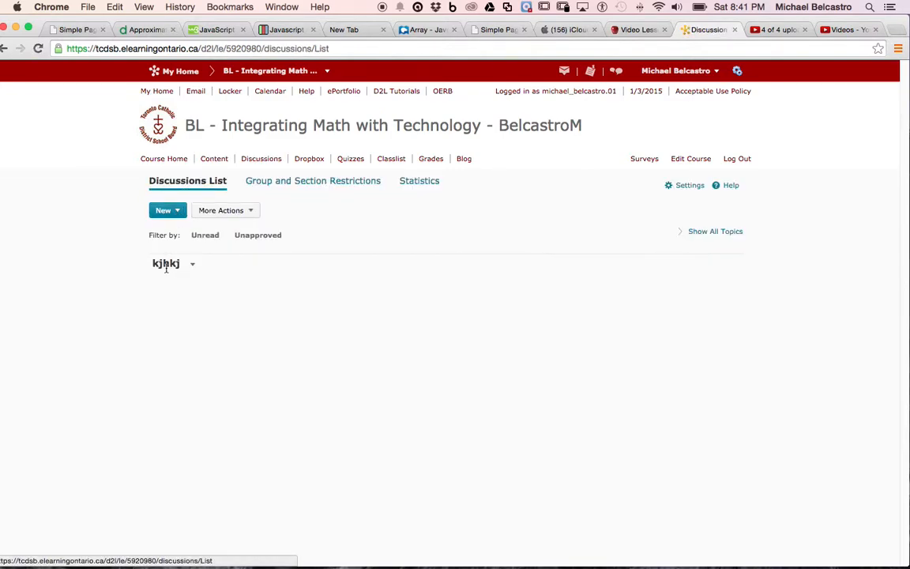
Create a new forum titled "Linear Realtions" with the description "This is about Linear Relations".
{"action": "left_click", "coordinate": [176, 211]}
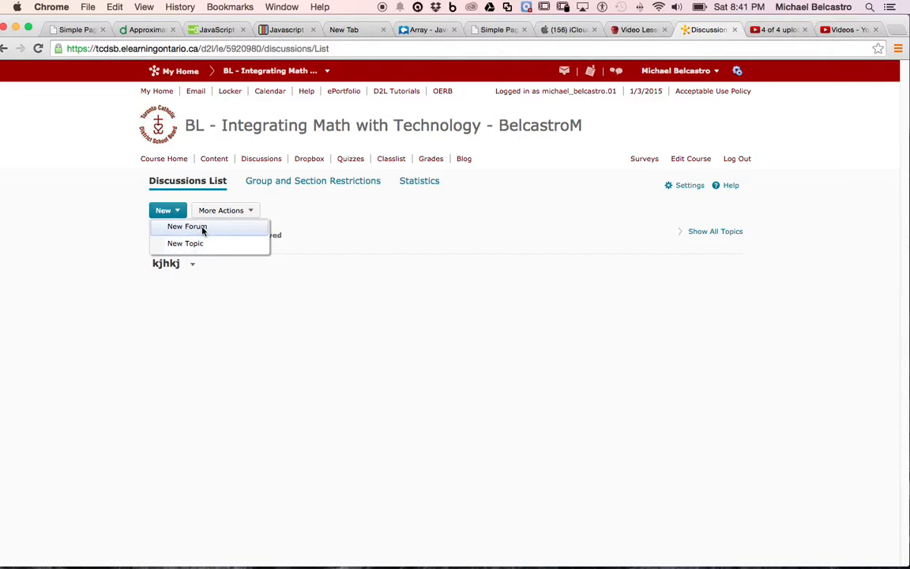
{"action": "left_click", "coordinate": [203, 231]}
{"action": "left_click", "coordinate": [211, 267]}
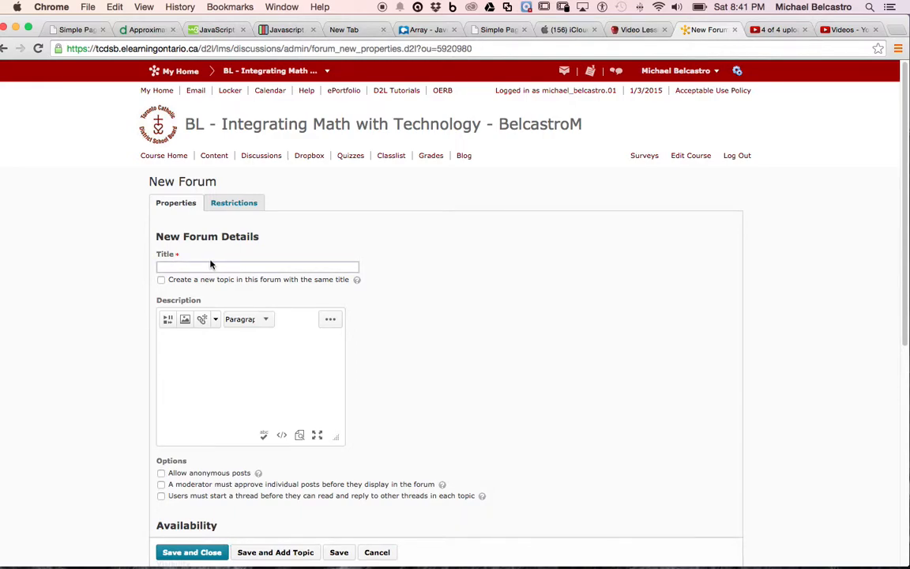
{"action": "type", "text": "Linear Realtions"}
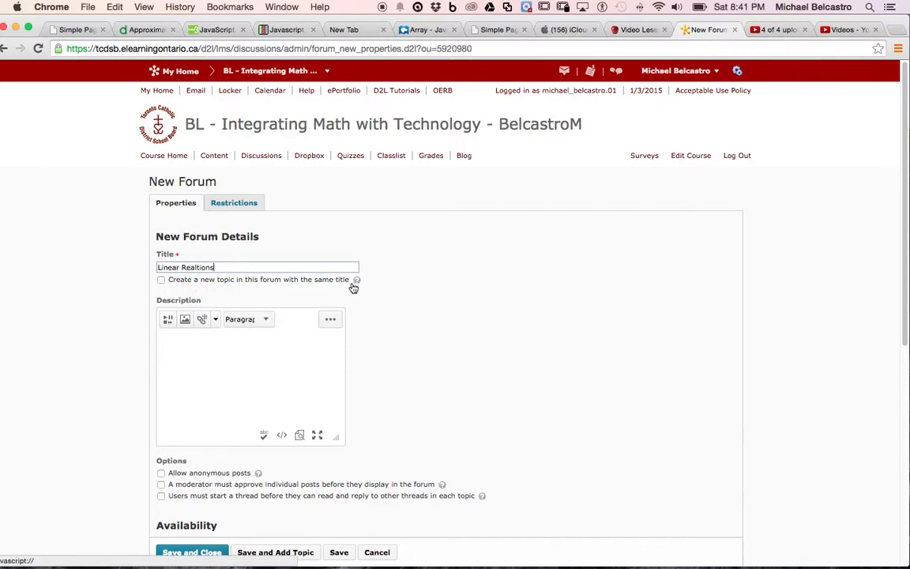
{"action": "left_click", "coordinate": [220, 367]}
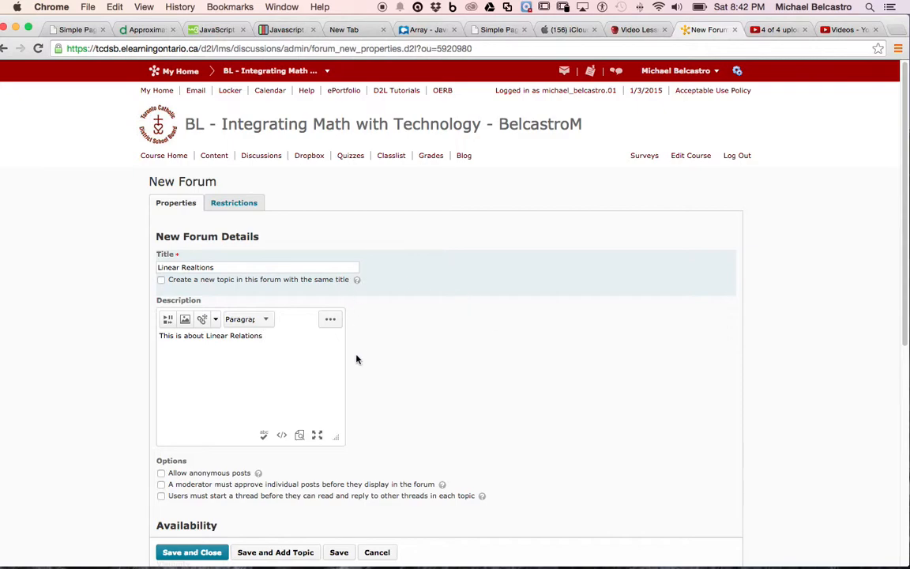
Examine the new forum's posting, visibility and locking options.
{"action": "scroll", "coordinate": [353, 358], "scroll_direction": "down", "scroll_amount": 6}
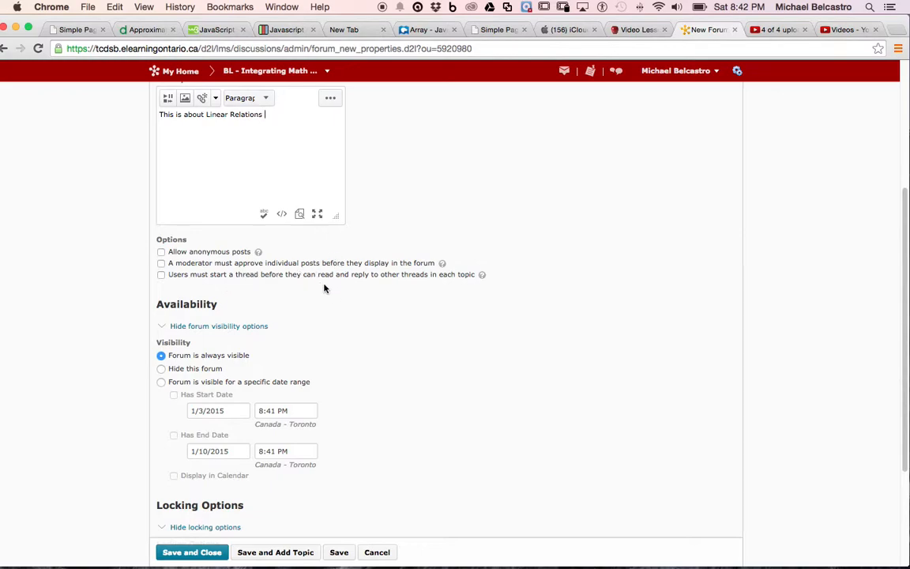
{"action": "left_click", "coordinate": [187, 327]}
{"action": "left_click", "coordinate": [197, 374]}
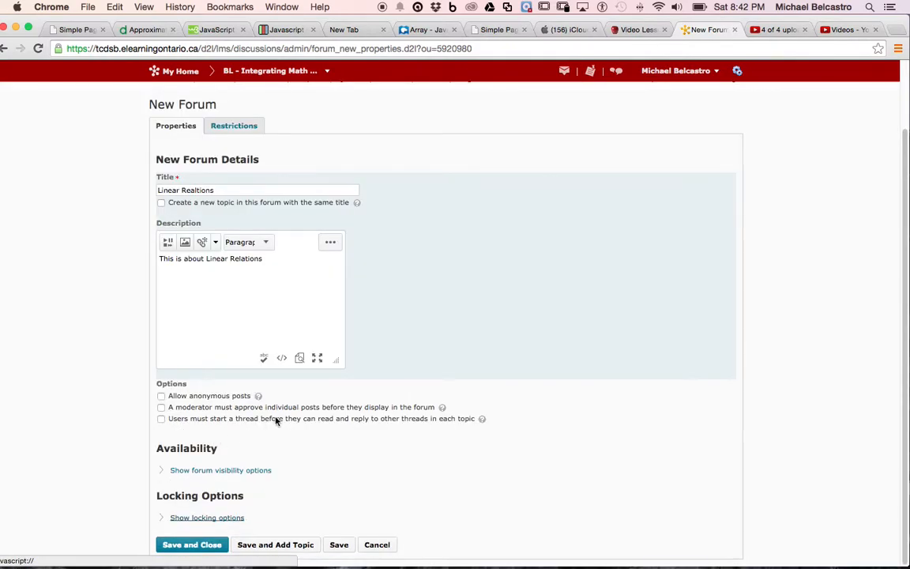
{"action": "left_click", "coordinate": [210, 471]}
{"action": "scroll", "coordinate": [223, 463], "scroll_direction": "down", "scroll_amount": 4}
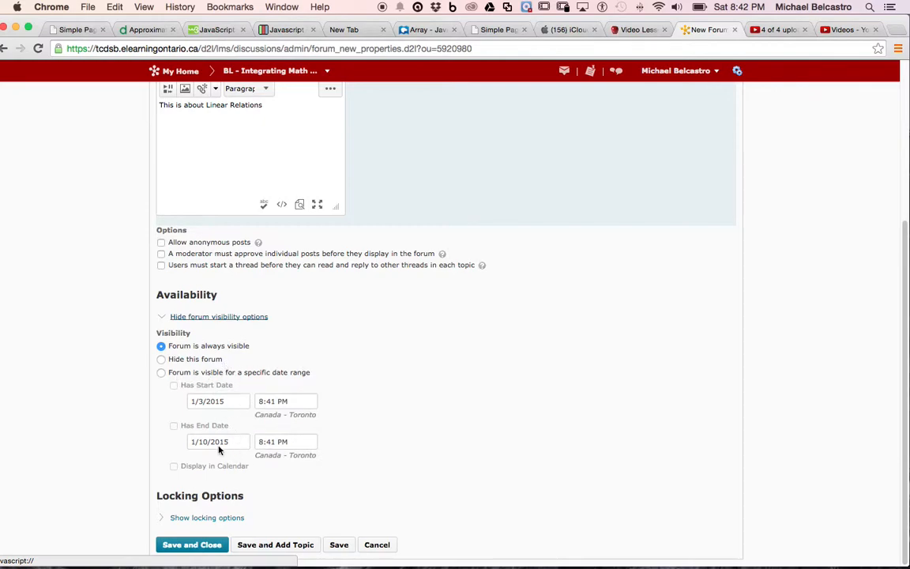
{"action": "left_click", "coordinate": [235, 318]}
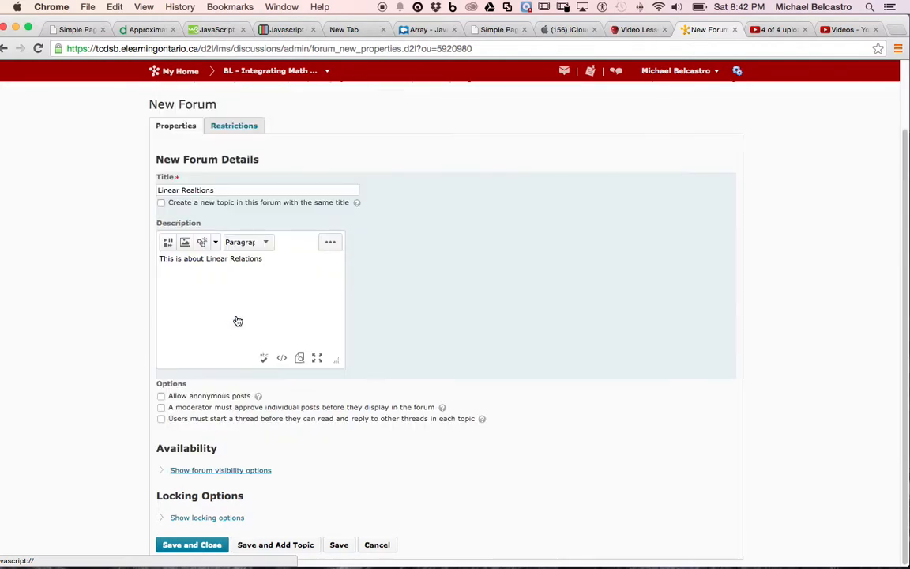
{"action": "left_click", "coordinate": [213, 521]}
{"action": "scroll", "coordinate": [227, 494], "scroll_direction": "down", "scroll_amount": 4}
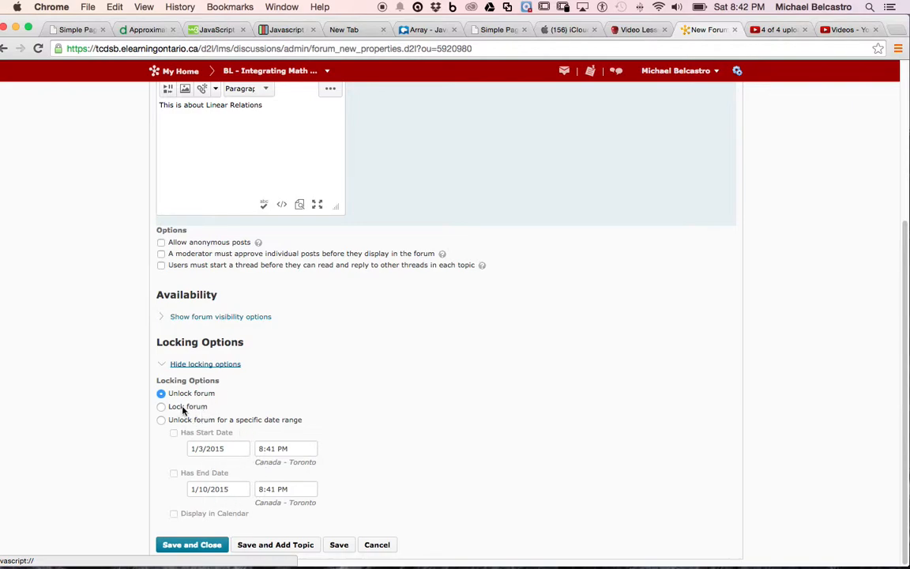
{"action": "scroll", "coordinate": [219, 430], "scroll_direction": "up", "scroll_amount": 5}
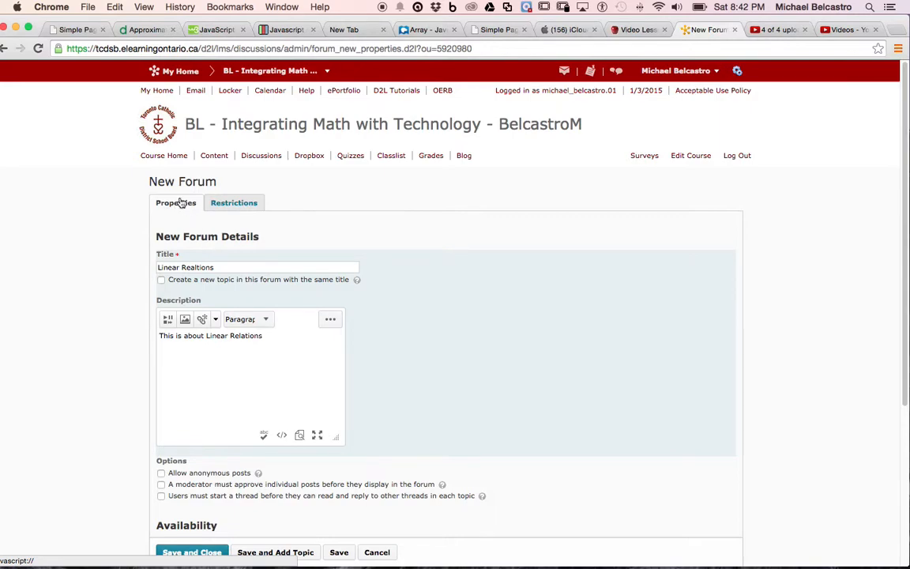
Check the forum's release conditions and group restrictions, and save and close the forum from its properties.
{"action": "left_click", "coordinate": [237, 204]}
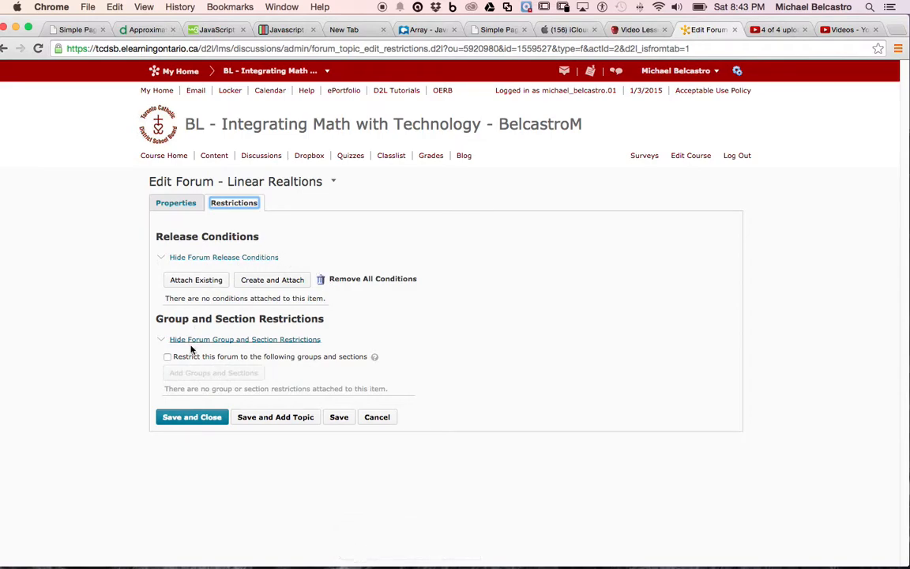
{"action": "left_click", "coordinate": [186, 205]}
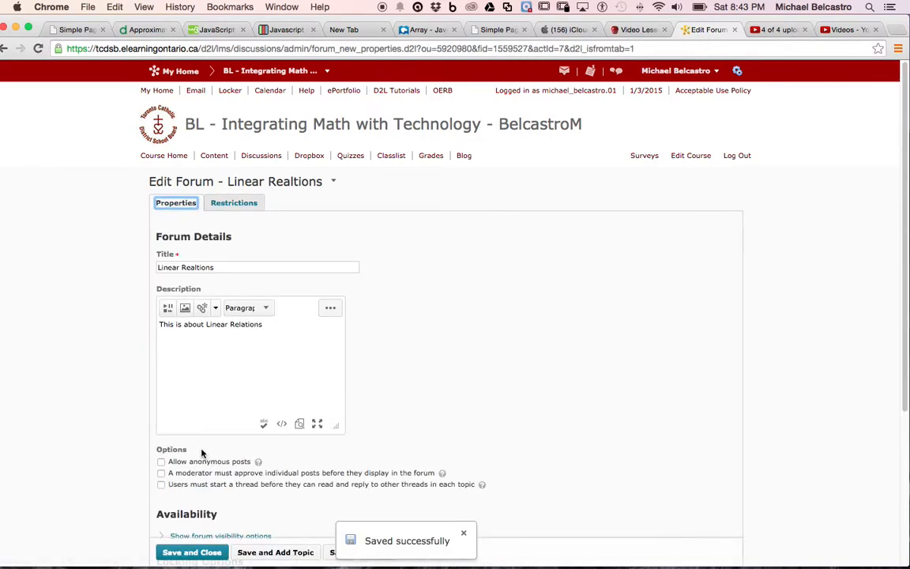
{"action": "scroll", "coordinate": [201, 445], "scroll_direction": "down", "scroll_amount": 3}
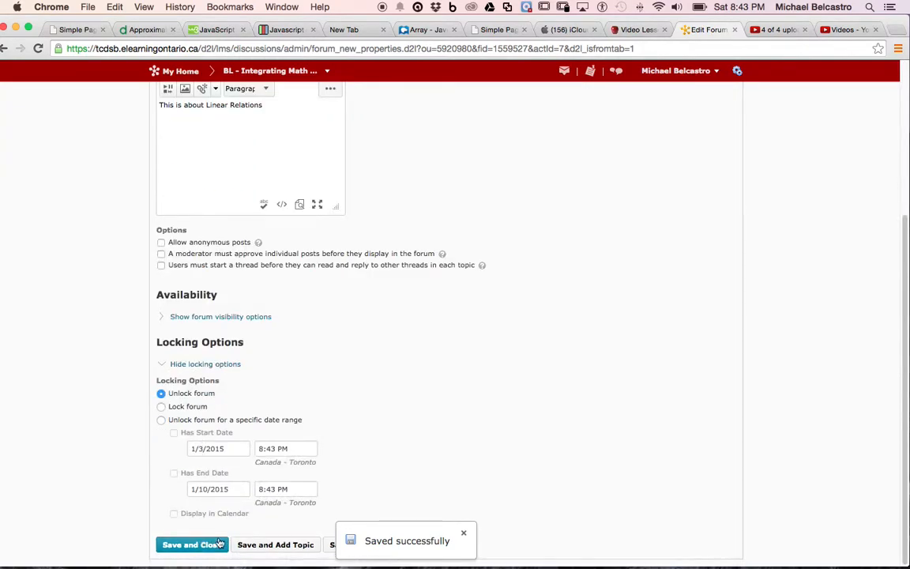
{"action": "left_click", "coordinate": [464, 534]}
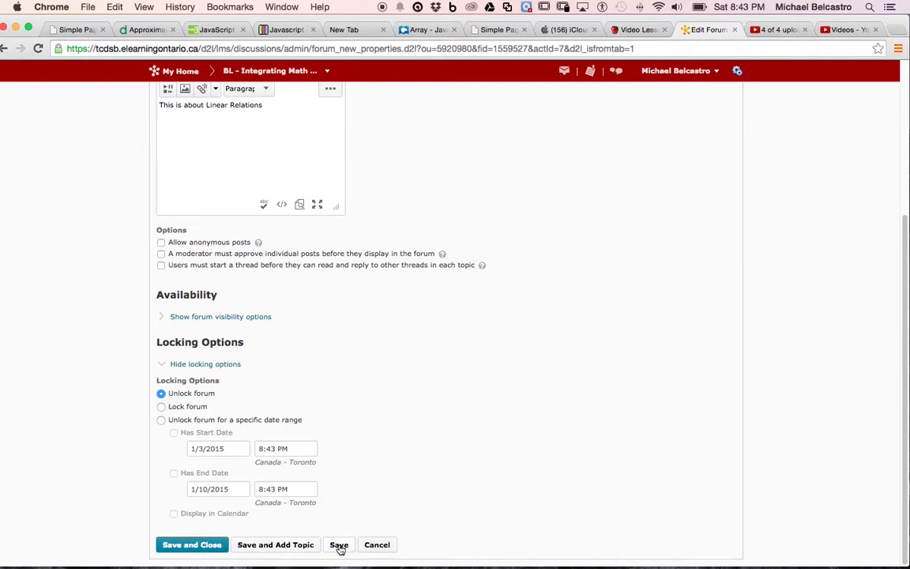
{"action": "left_click", "coordinate": [192, 544]}
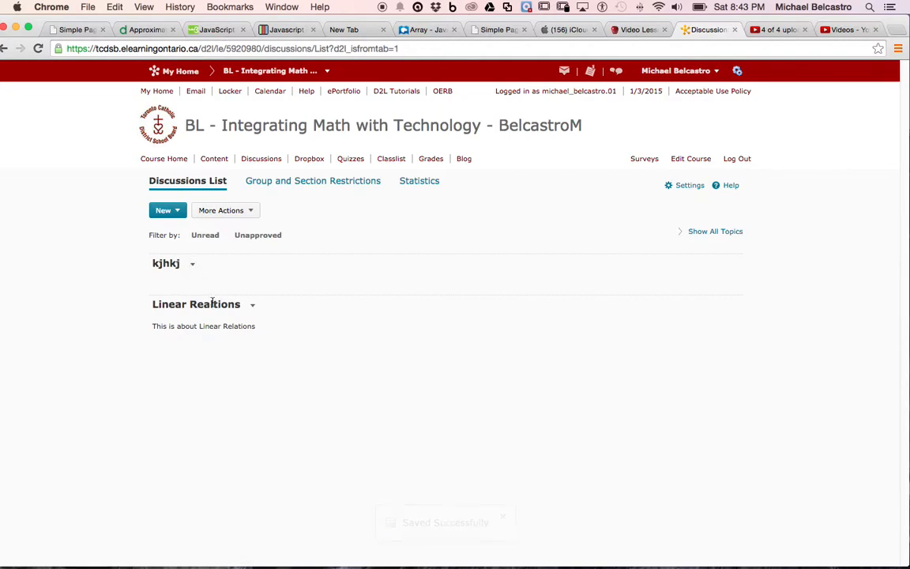
Start a new topic in the Linear Realtions forum and title it "Graphing".
{"action": "left_click", "coordinate": [164, 210]}
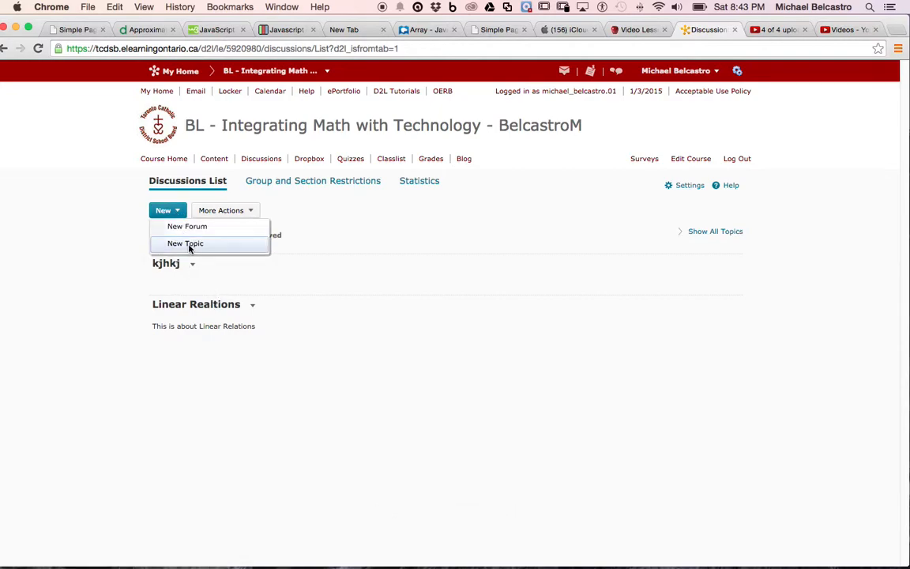
{"action": "left_click", "coordinate": [188, 245]}
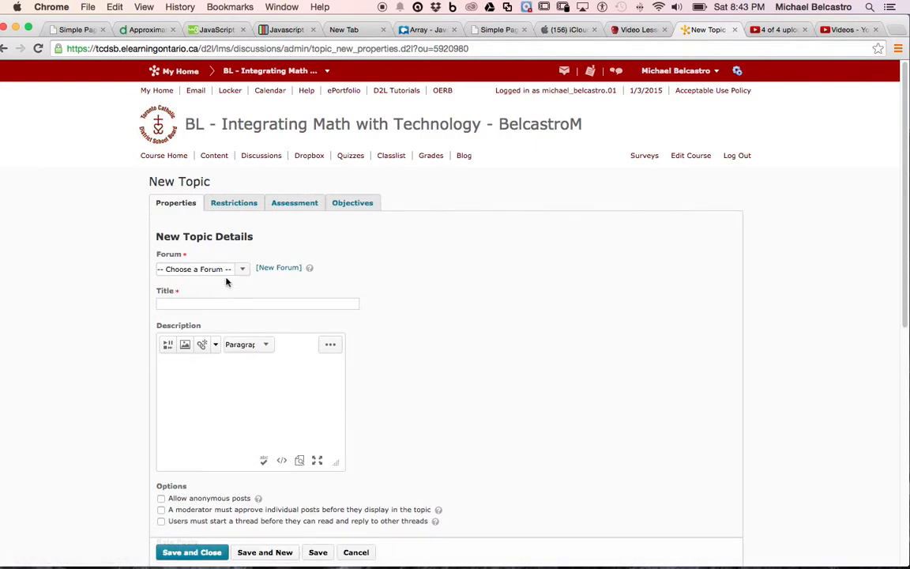
{"action": "left_click", "coordinate": [242, 269]}
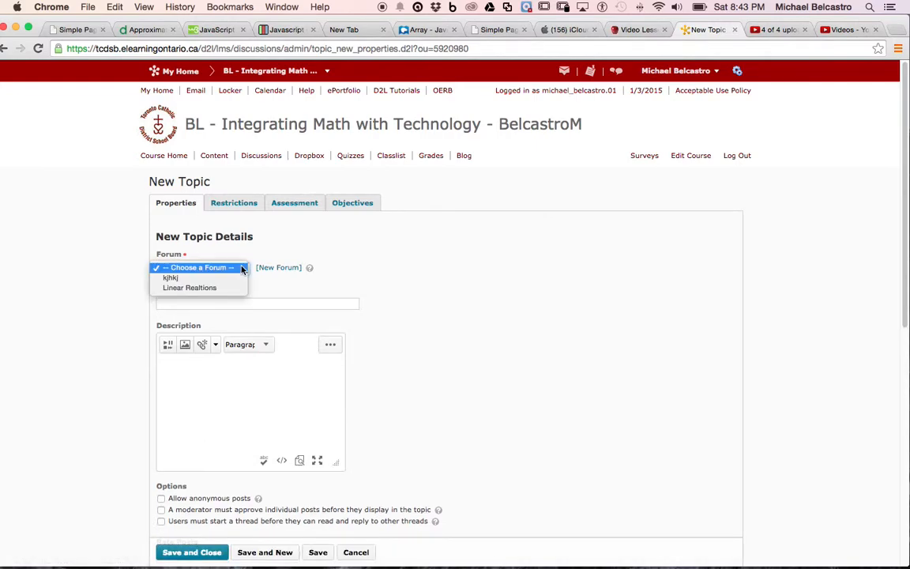
{"action": "left_click", "coordinate": [180, 287]}
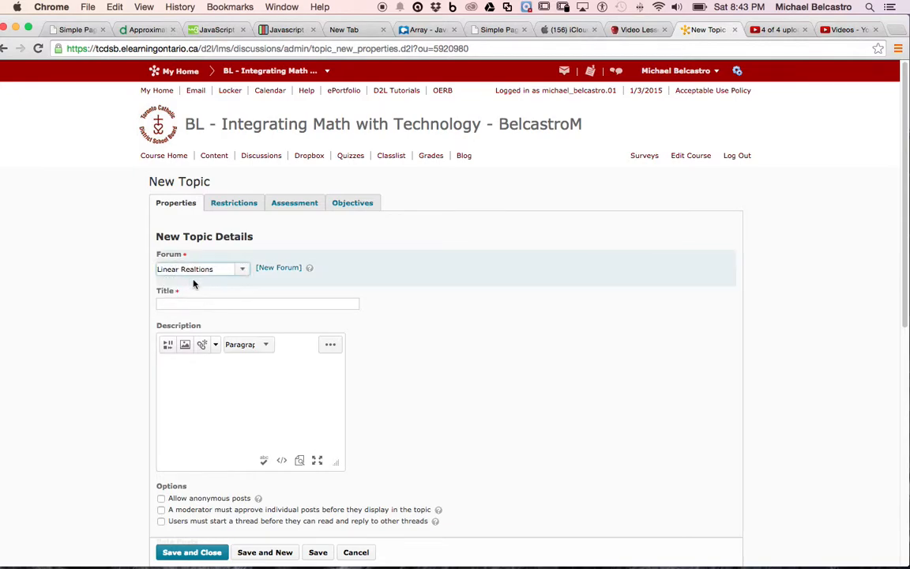
{"action": "left_click", "coordinate": [235, 303]}
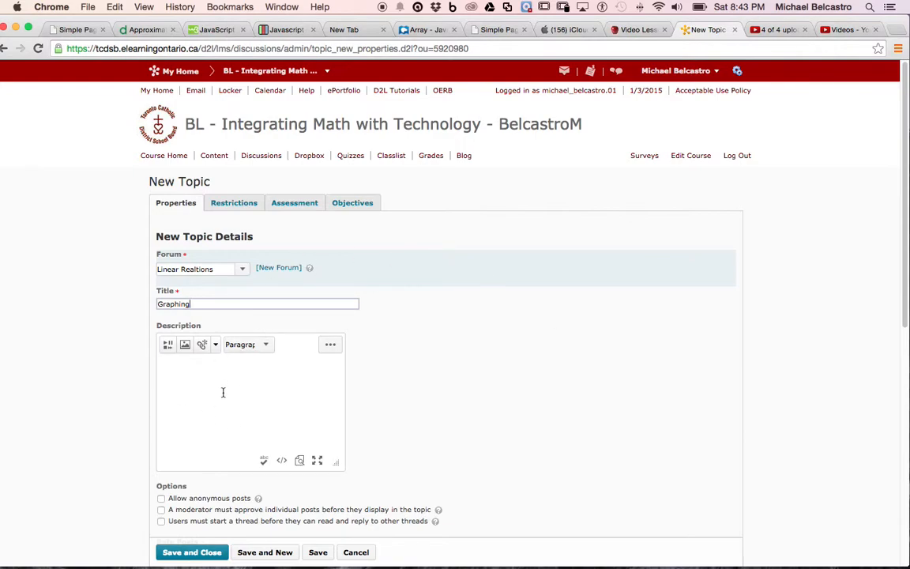
Review the Graphing topic's visibility and locking options, restrictions, learning objectives and assessment settings.
{"action": "scroll", "coordinate": [221, 396], "scroll_direction": "down", "scroll_amount": 8}
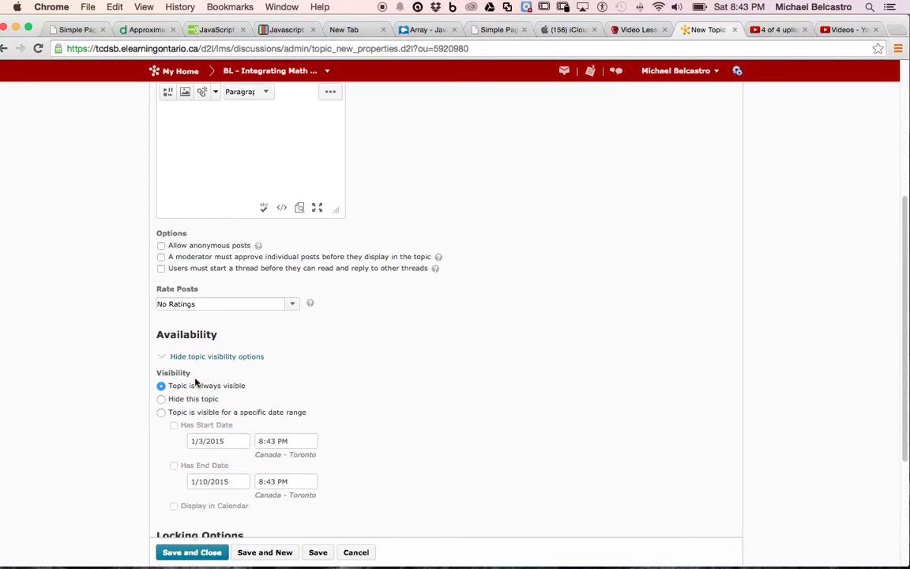
{"action": "scroll", "coordinate": [181, 357], "scroll_direction": "up", "scroll_amount": 1}
{"action": "scroll", "coordinate": [178, 371], "scroll_direction": "down", "scroll_amount": 6}
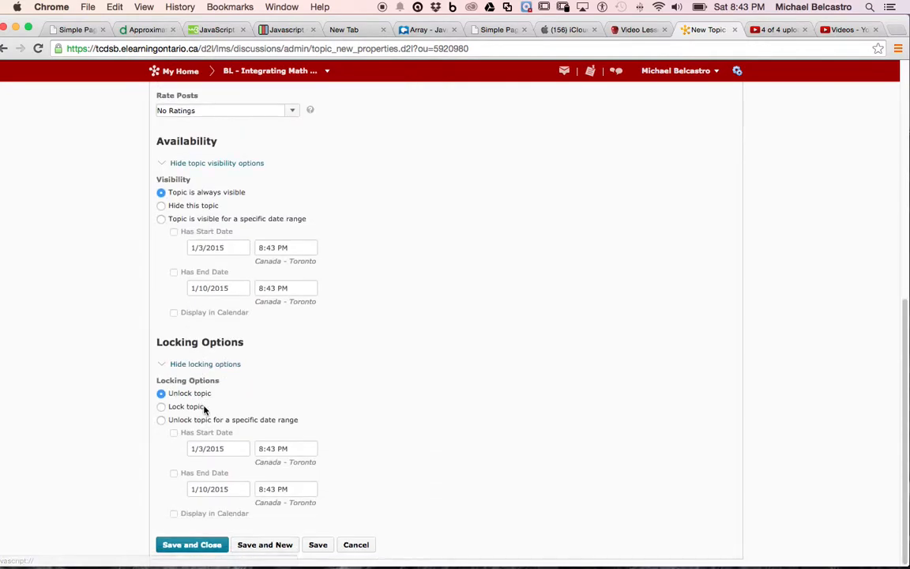
{"action": "scroll", "coordinate": [198, 440], "scroll_direction": "up", "scroll_amount": 12}
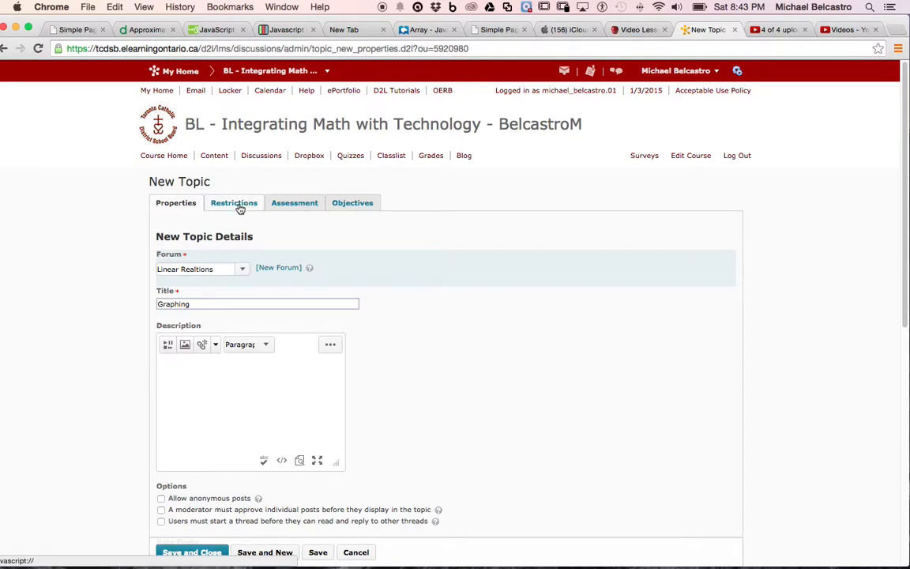
{"action": "left_click", "coordinate": [240, 205]}
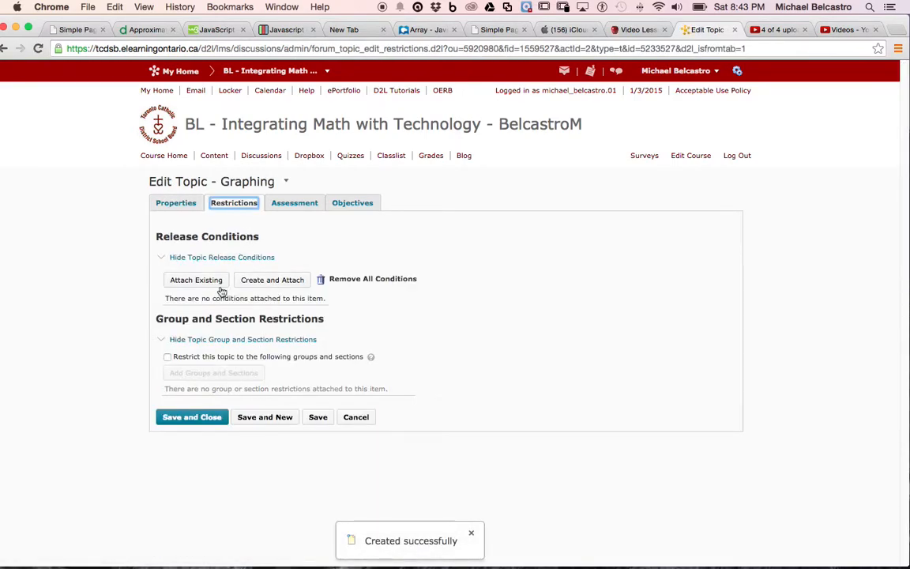
{"action": "left_click", "coordinate": [356, 202]}
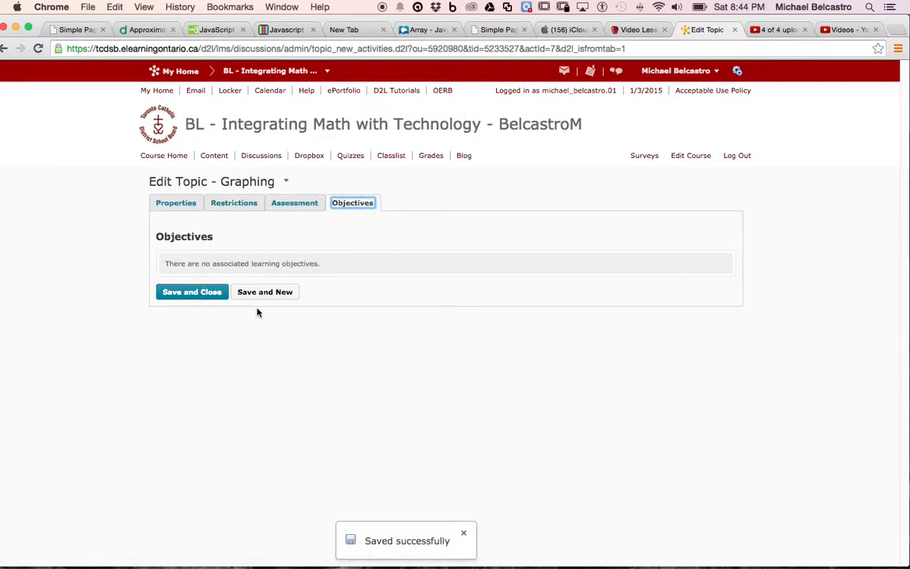
{"action": "left_click", "coordinate": [298, 205]}
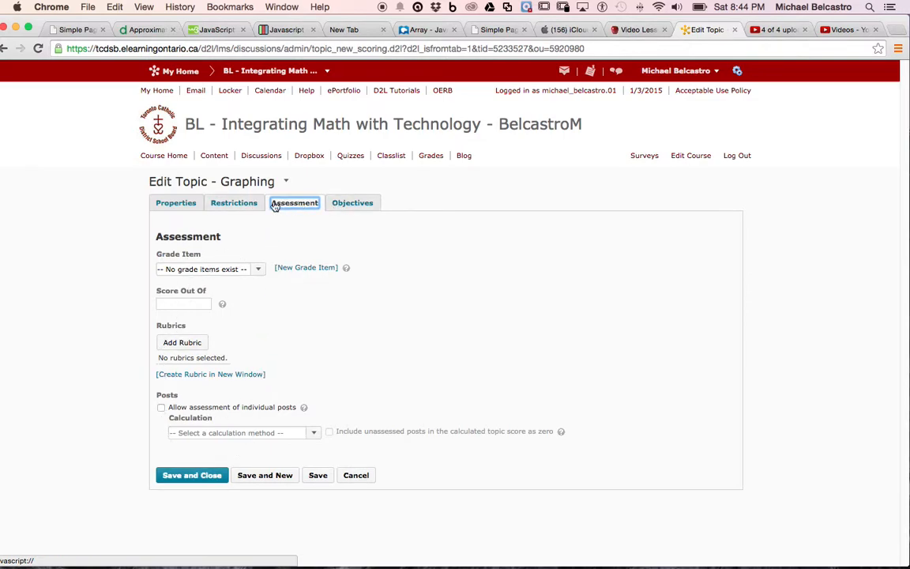
Return to the Graphing topic's properties, and save and close the topic.
{"action": "left_click", "coordinate": [177, 204]}
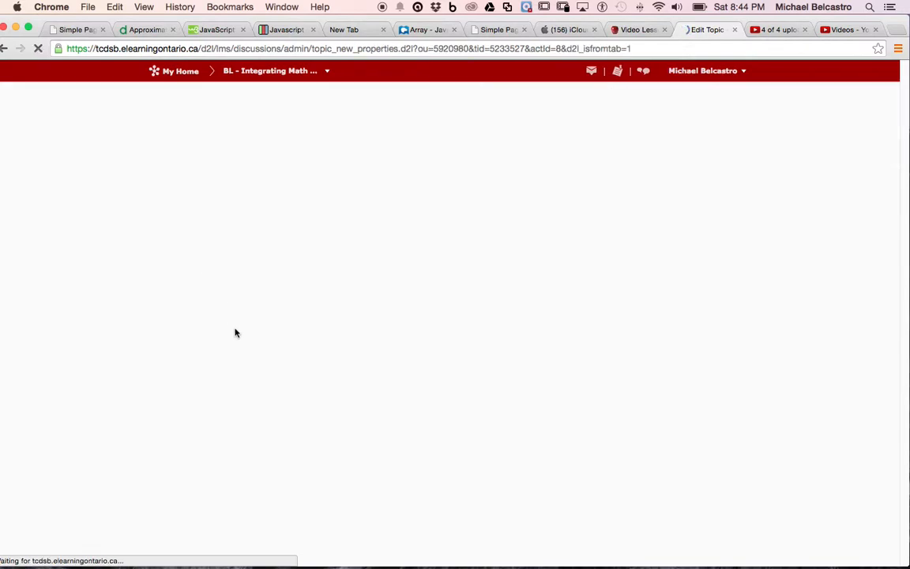
{"action": "scroll", "coordinate": [252, 382], "scroll_direction": "down", "scroll_amount": 5}
{"action": "scroll", "coordinate": [248, 370], "scroll_direction": "down", "scroll_amount": 3}
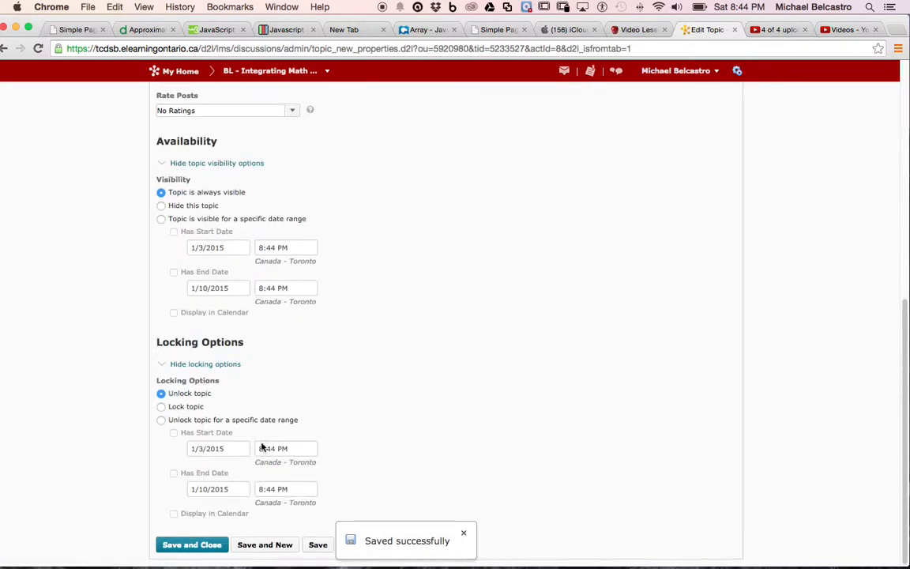
{"action": "left_click", "coordinate": [464, 533]}
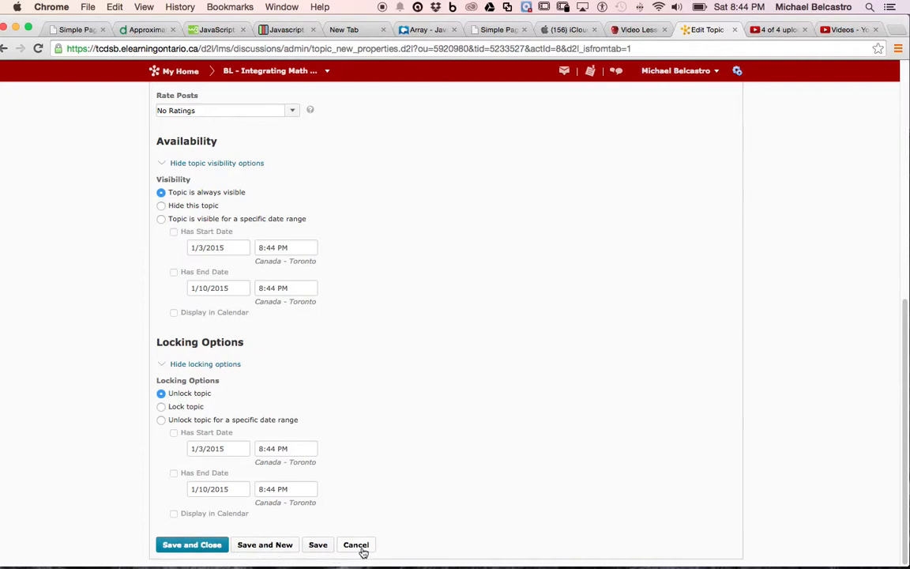
{"action": "left_click", "coordinate": [212, 544]}
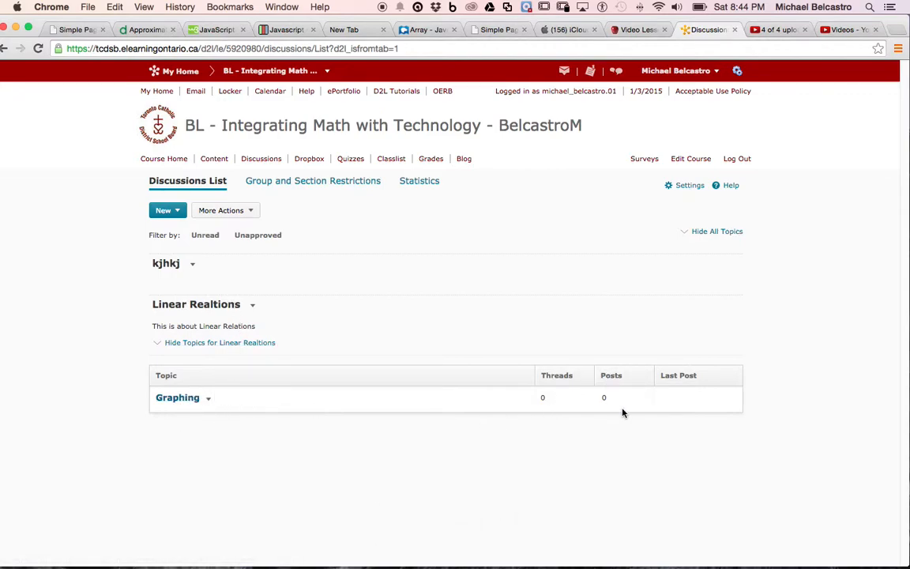
Start a thread in the Graphing topic with the subject "I love to Graph" and the message "ksjhdfkjsjkhf;as", and post it.
{"action": "left_click", "coordinate": [209, 400]}
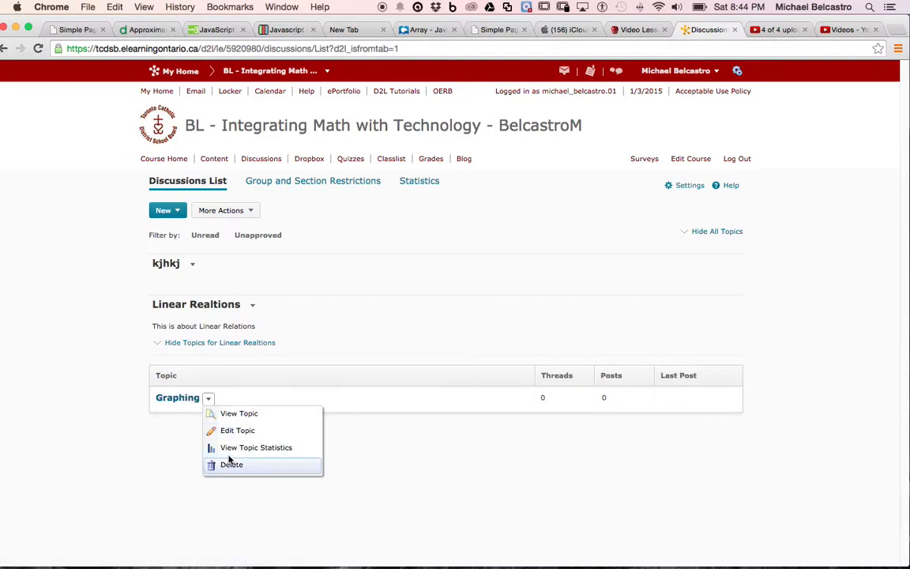
{"action": "left_click", "coordinate": [175, 397]}
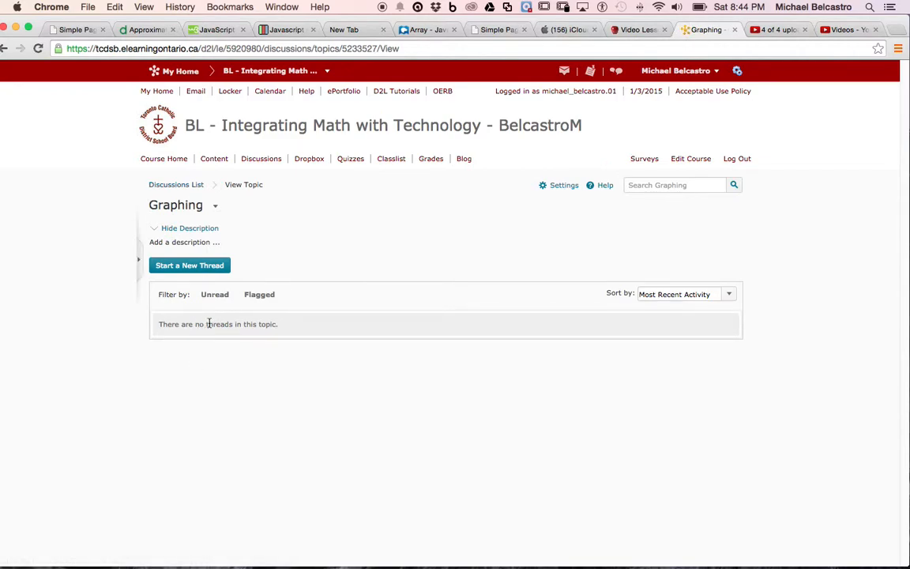
{"action": "left_click", "coordinate": [203, 267]}
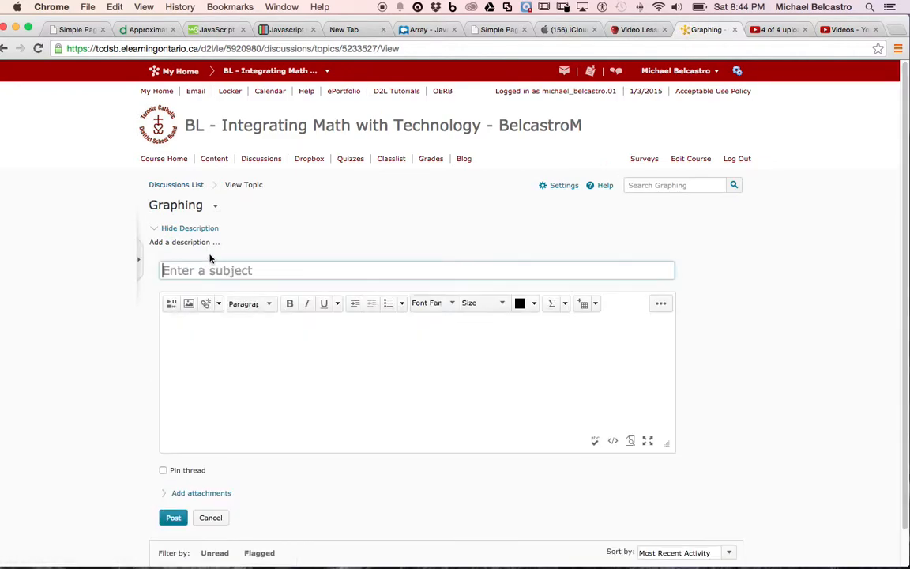
{"action": "type", "text": "I love to Graph"}
{"action": "left_click", "coordinate": [316, 328]}
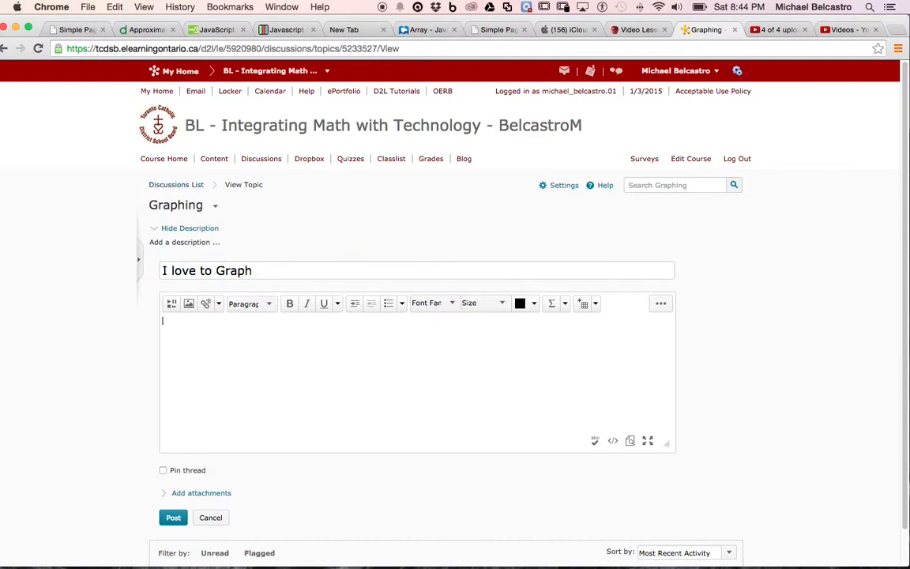
{"action": "type", "text": "ksjhdfkjsjkhf;as"}
{"action": "scroll", "coordinate": [232, 463], "scroll_direction": "down", "scroll_amount": 1}
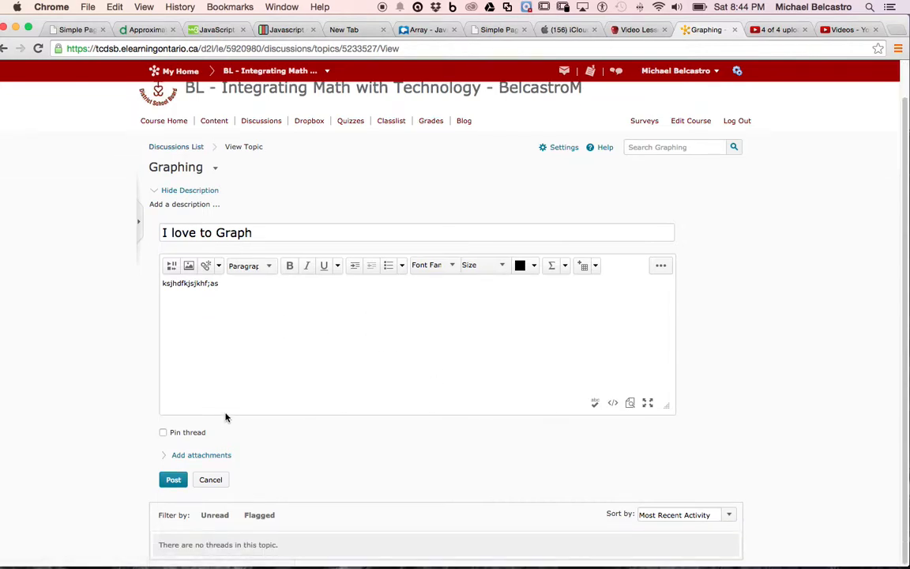
{"action": "scroll", "coordinate": [466, 402], "scroll_direction": "up", "scroll_amount": 1}
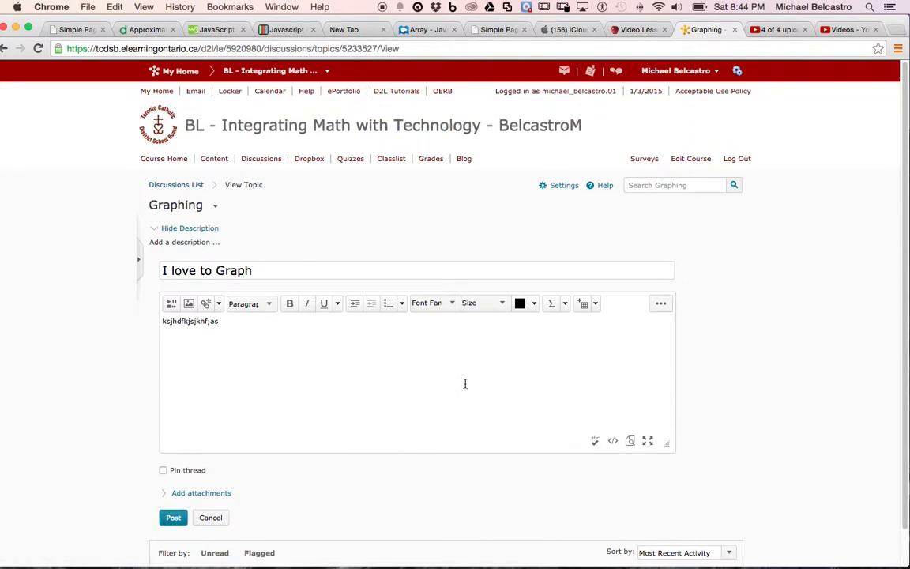
{"action": "scroll", "coordinate": [368, 441], "scroll_direction": "down", "scroll_amount": 1}
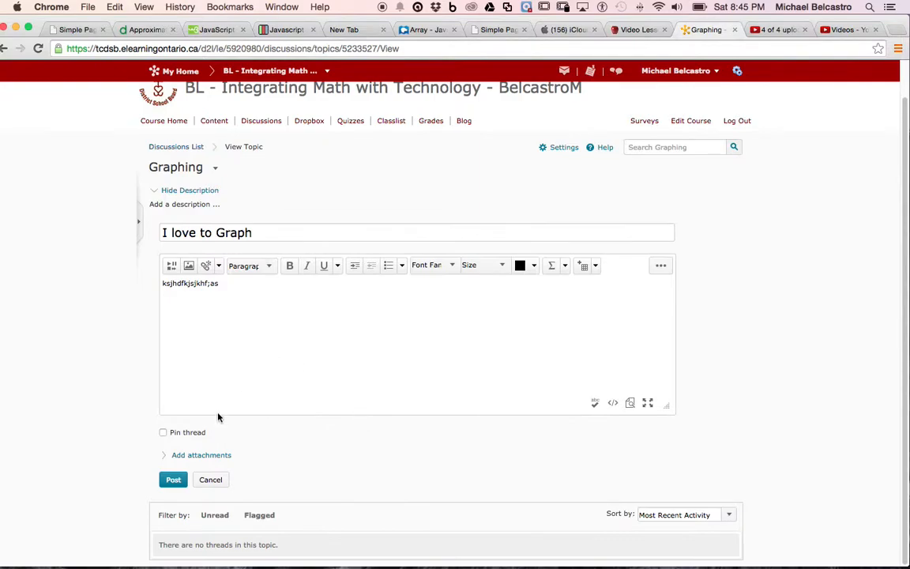
{"action": "left_click", "coordinate": [173, 480]}
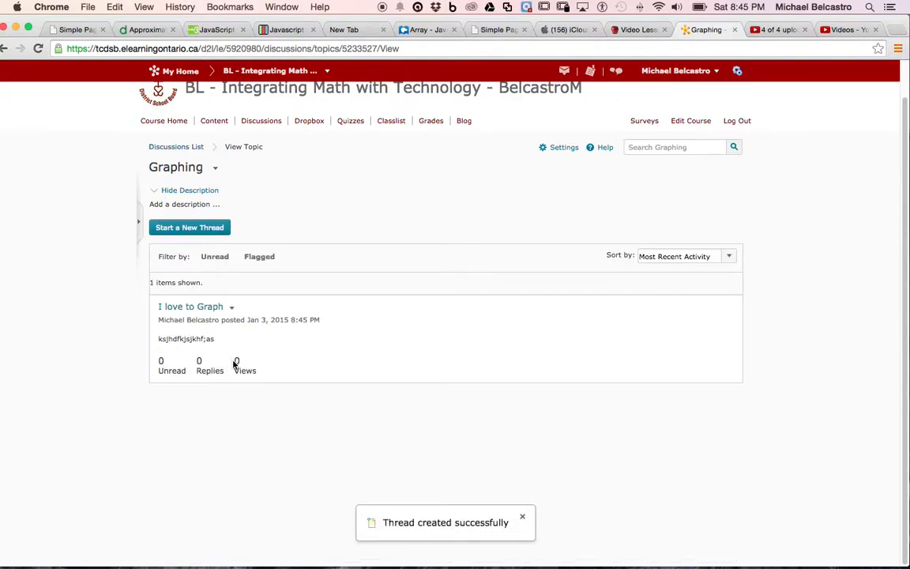
{"action": "scroll", "coordinate": [332, 316], "scroll_direction": "up", "scroll_amount": 1}
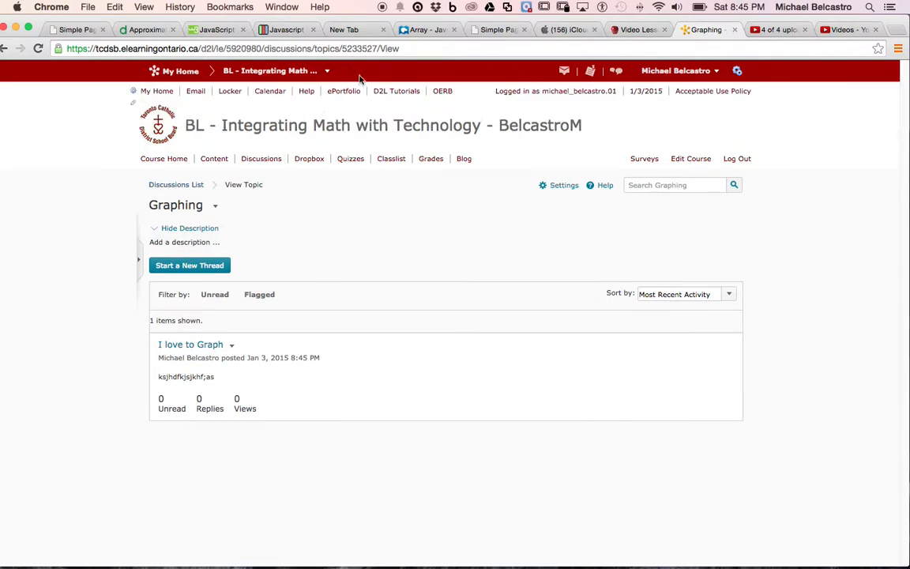
{"action": "left_click", "coordinate": [382, 7]}
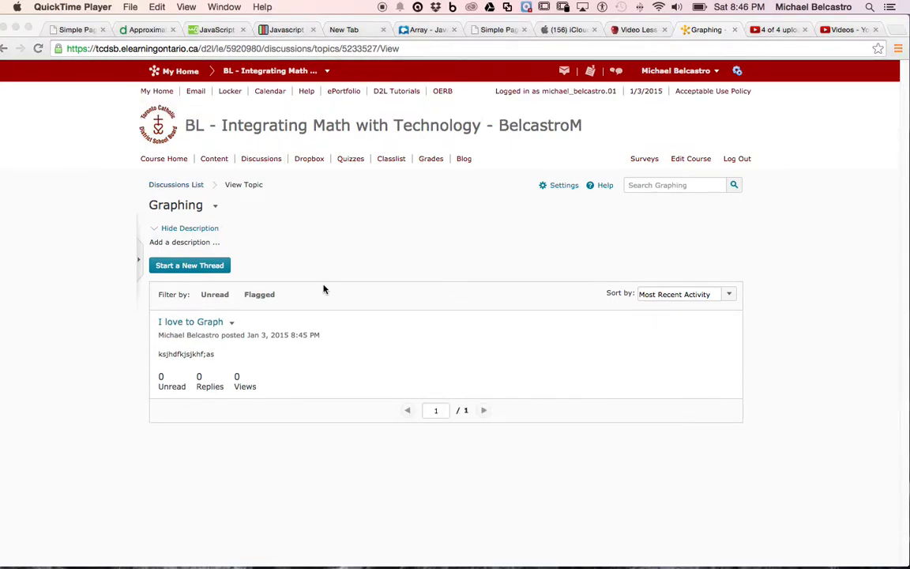
Open the "Creating a Discussion Board in D2L" module within D2L Instructions in the course content.
{"action": "left_click", "coordinate": [262, 162]}
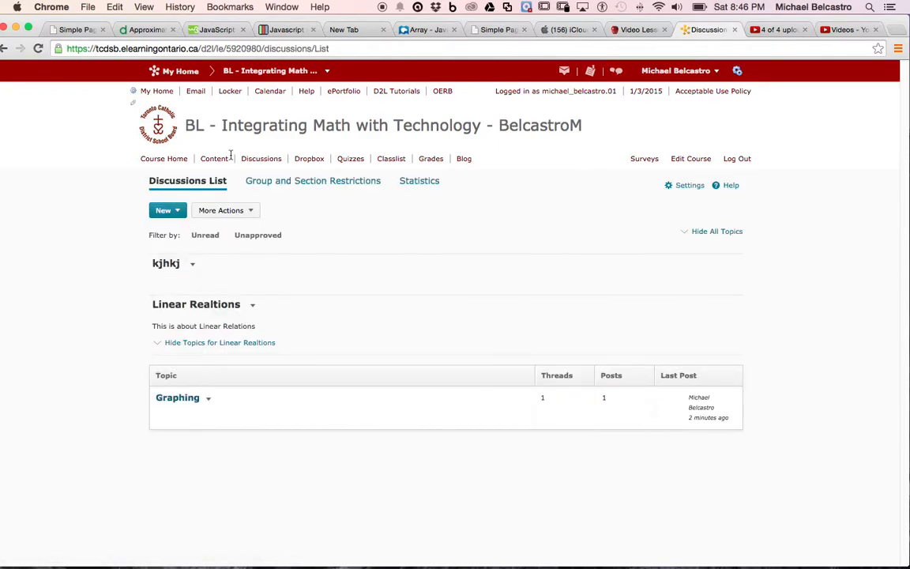
{"action": "left_click", "coordinate": [224, 162]}
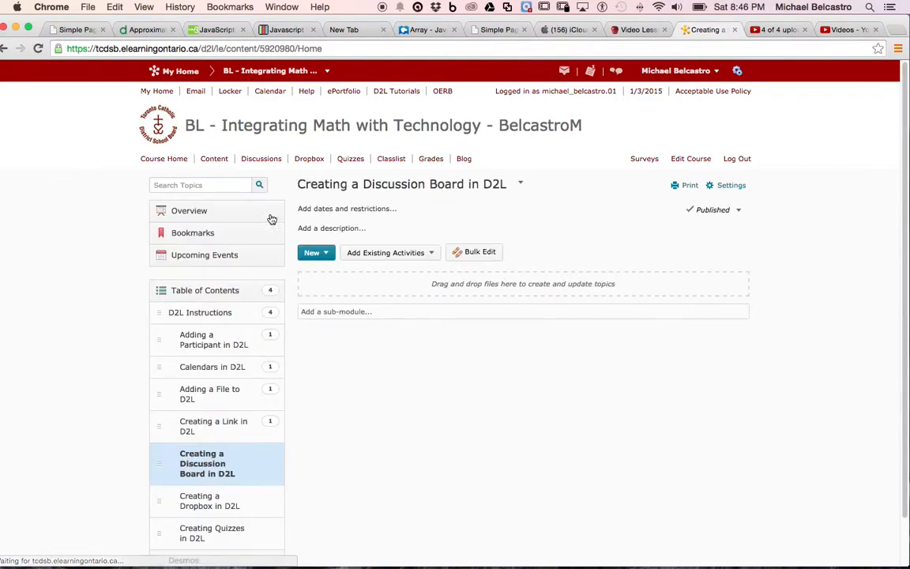
{"action": "left_click", "coordinate": [169, 290]}
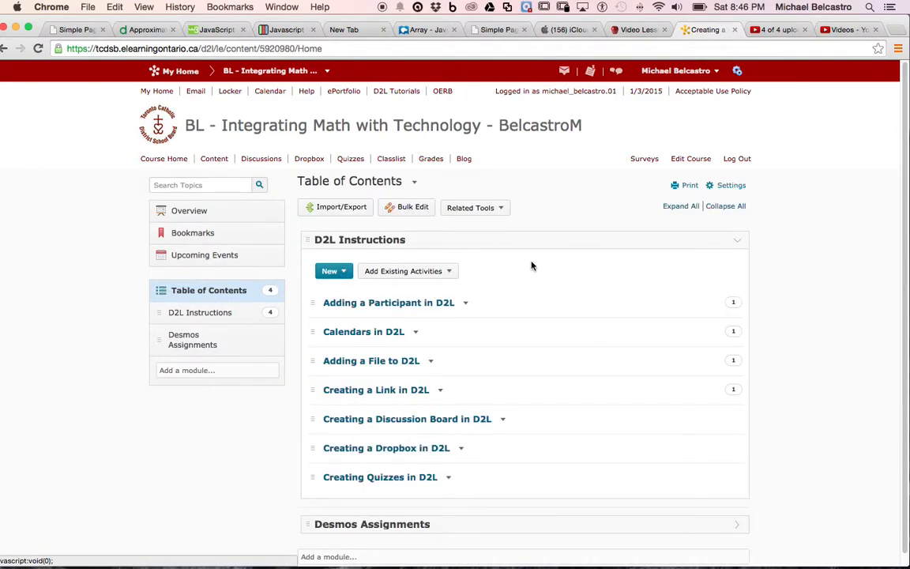
{"action": "left_click", "coordinate": [716, 206]}
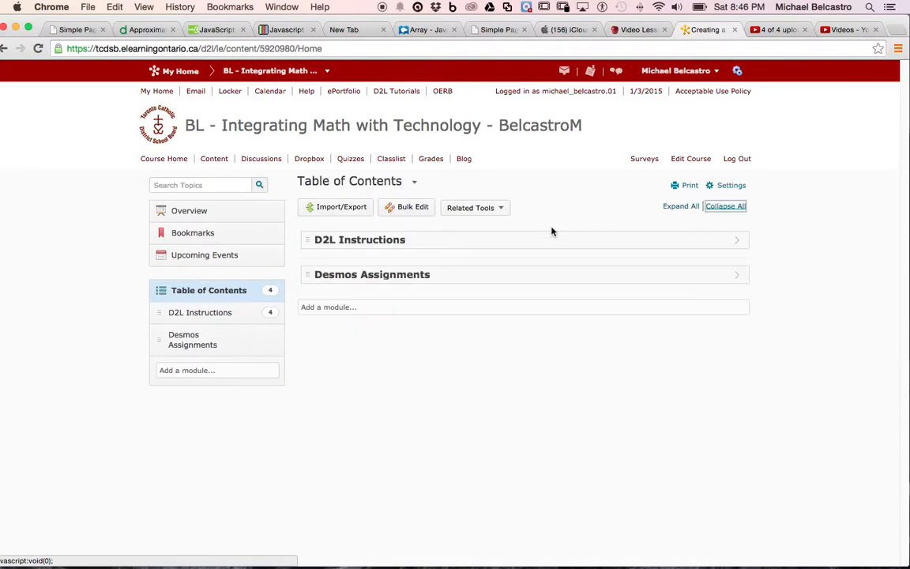
{"action": "left_click", "coordinate": [348, 242]}
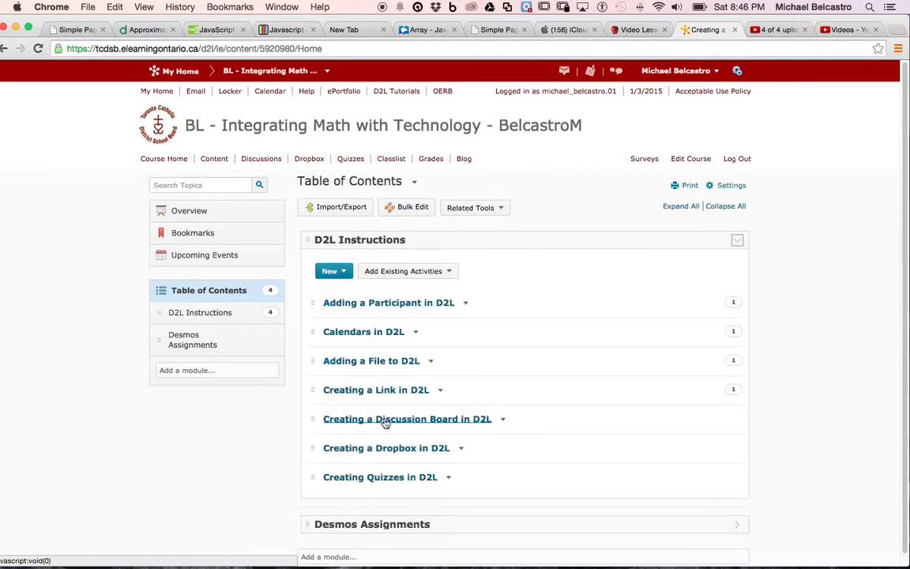
{"action": "left_click", "coordinate": [463, 420]}
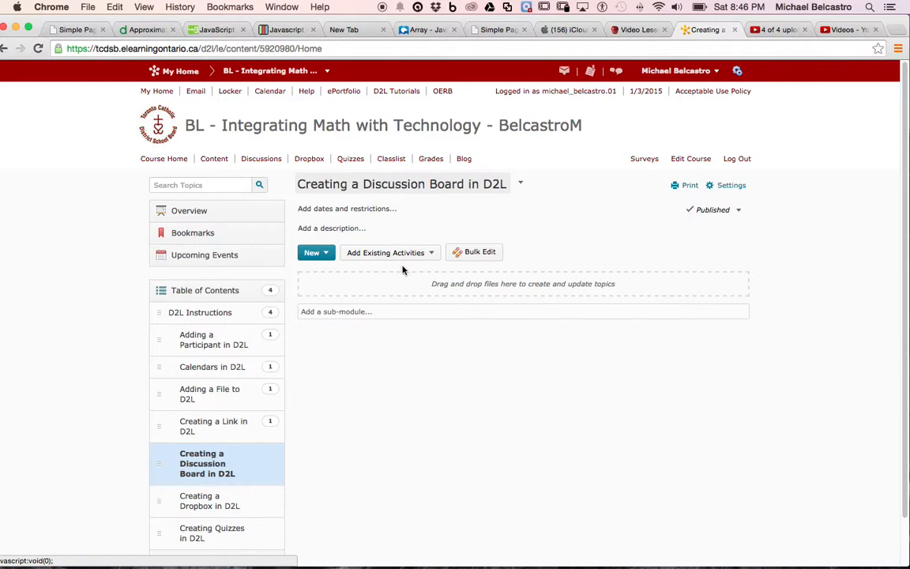
Add the existing Graphing topic from the Linear Realtions forum to the module, view it from there and return to the course content.
{"action": "left_click", "coordinate": [432, 253]}
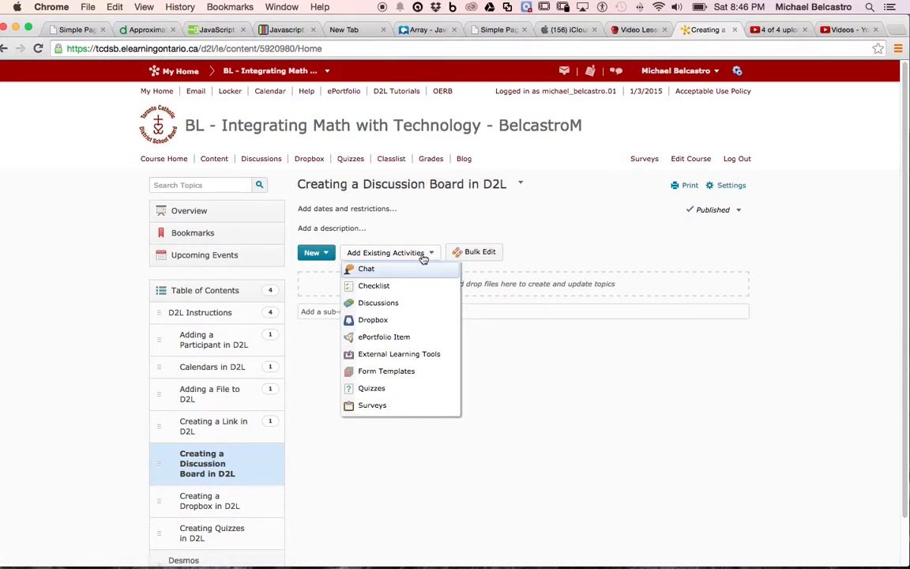
{"action": "left_click", "coordinate": [388, 305]}
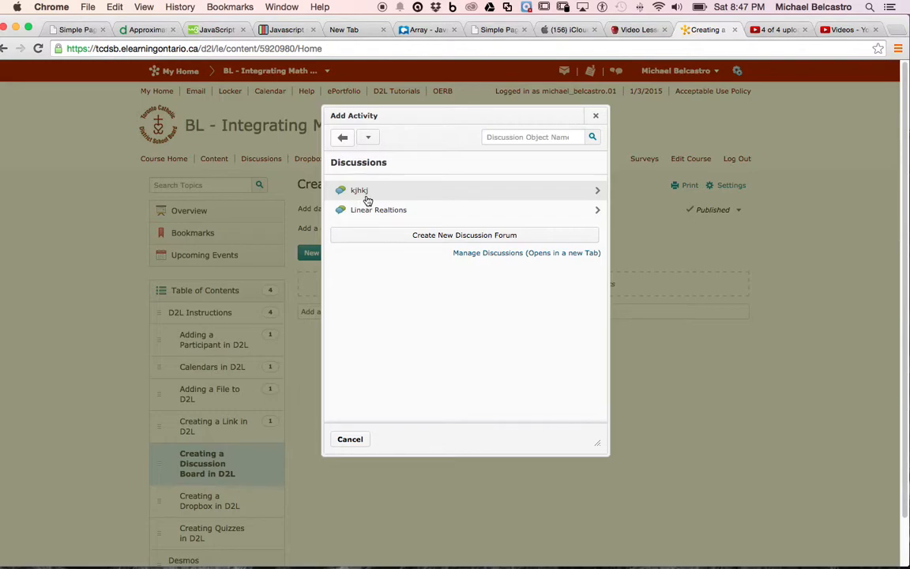
{"action": "left_click", "coordinate": [402, 211]}
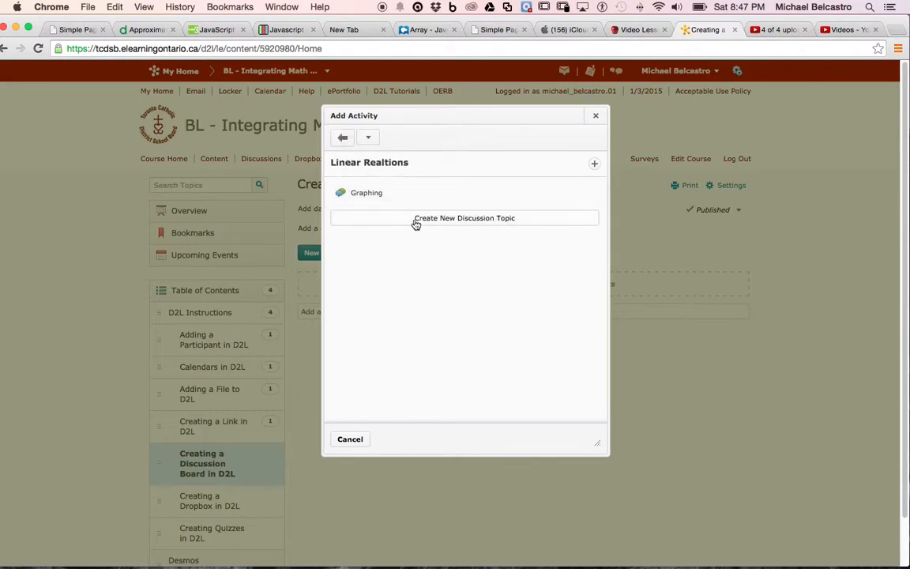
{"action": "left_click", "coordinate": [368, 194]}
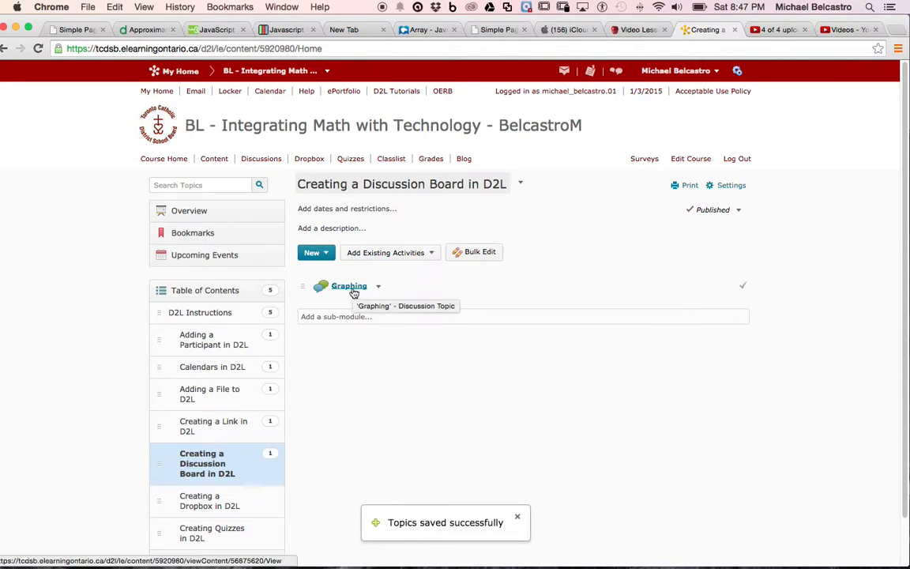
{"action": "left_click", "coordinate": [351, 287]}
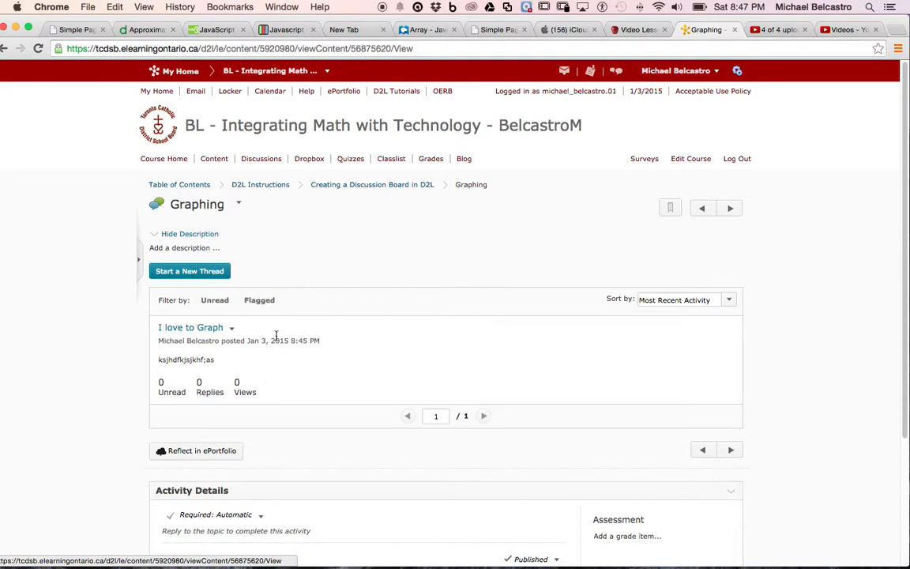
{"action": "left_click", "coordinate": [214, 159]}
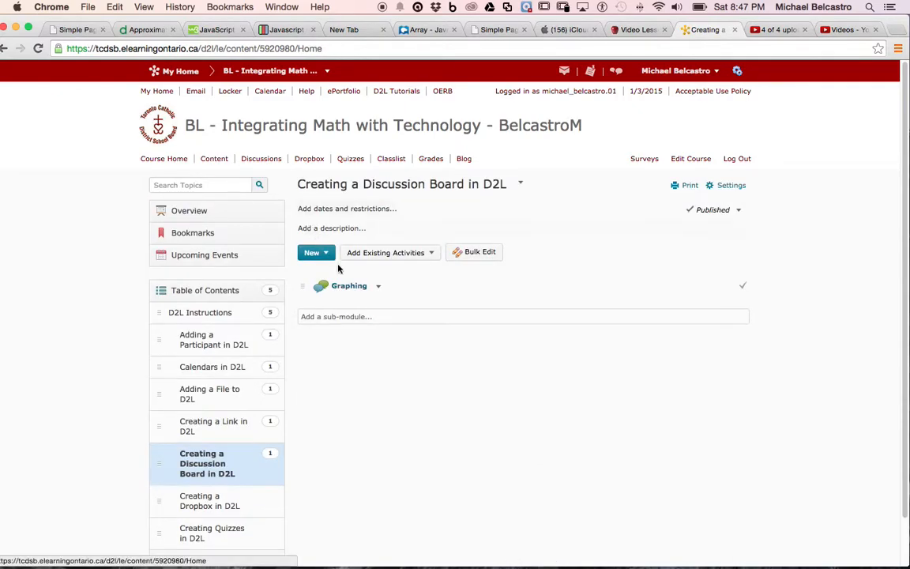